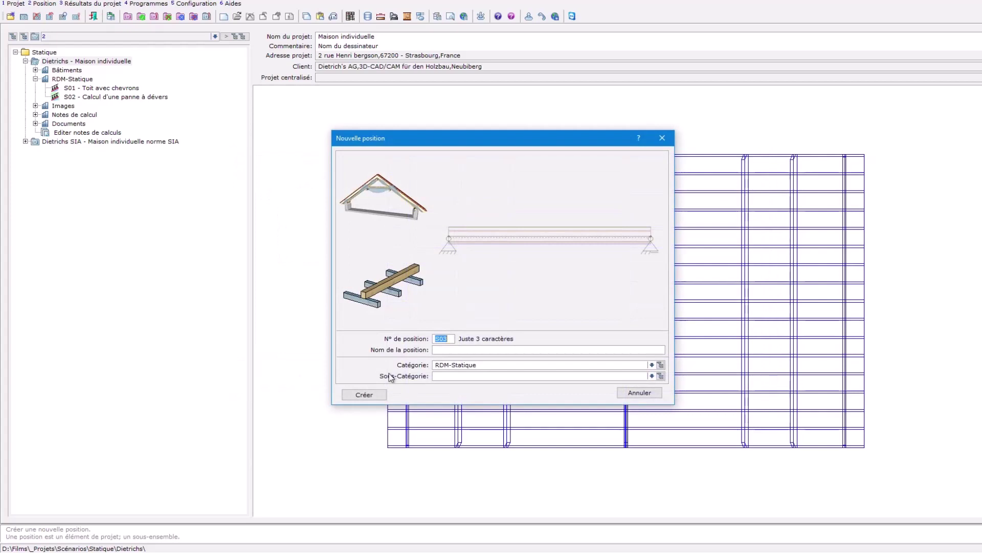
Name the new RDM-Statique position "Calcul d'une poutre sur 2 appuis" and create it
left_click(460, 350)
type("Calcul d'une pout")
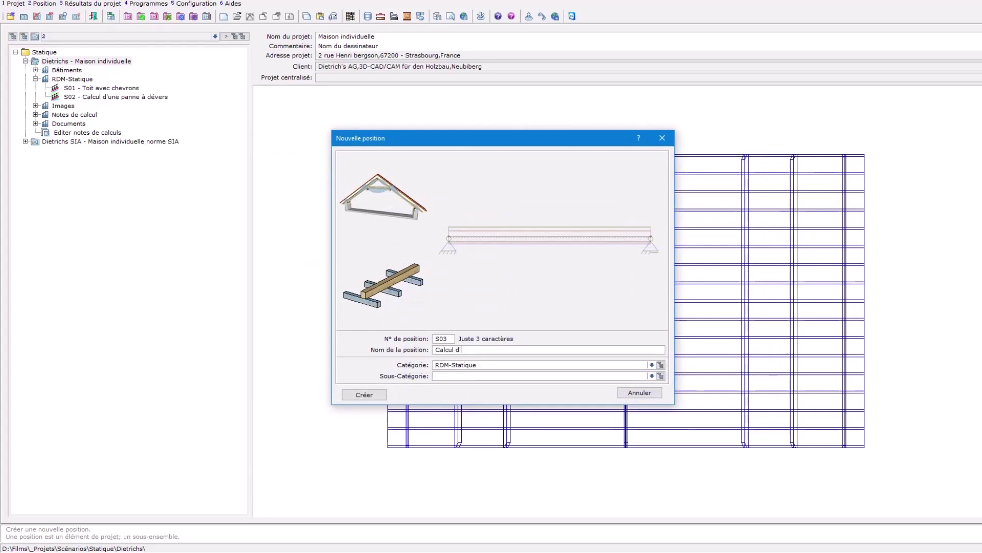
type("re sur 2 appuis")
left_click(376, 396)
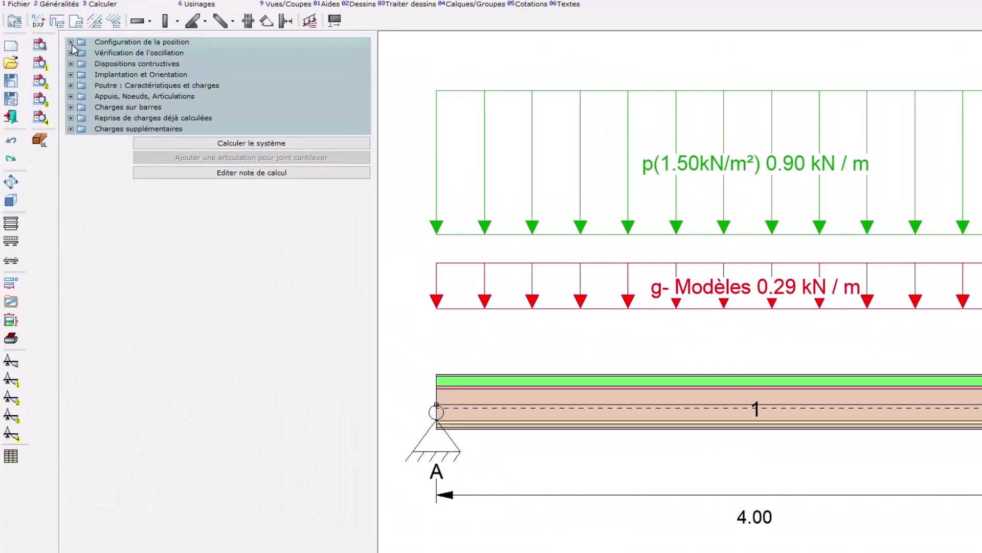
Review the position's settings for admissible deflections, oscillation check, constructive provisions, and placement and orientation
left_click(71, 42)
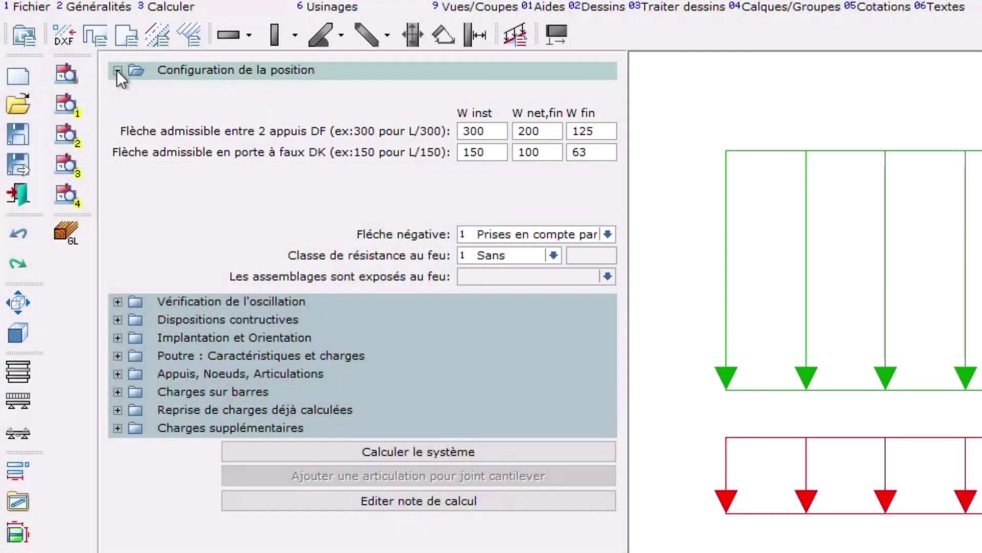
left_click(118, 302)
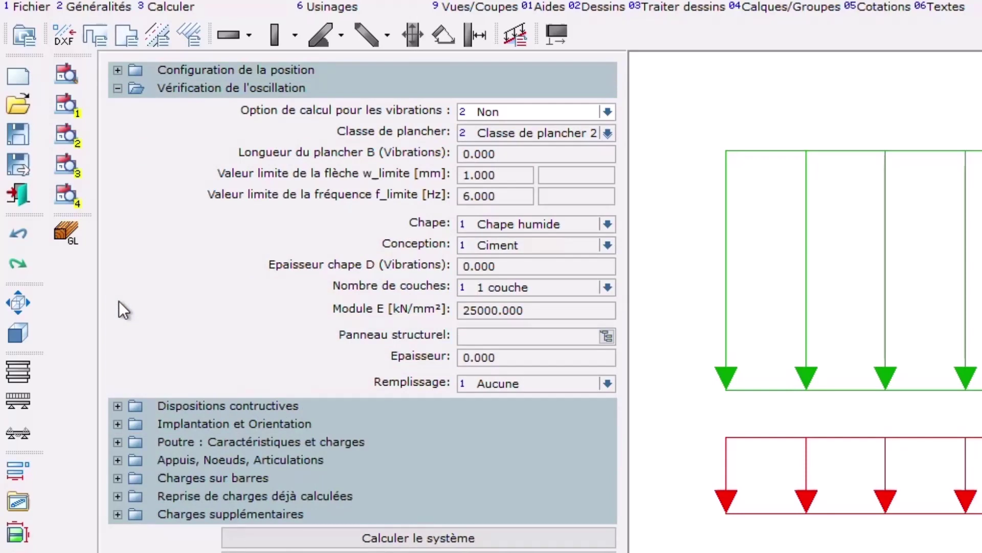
left_click(115, 408)
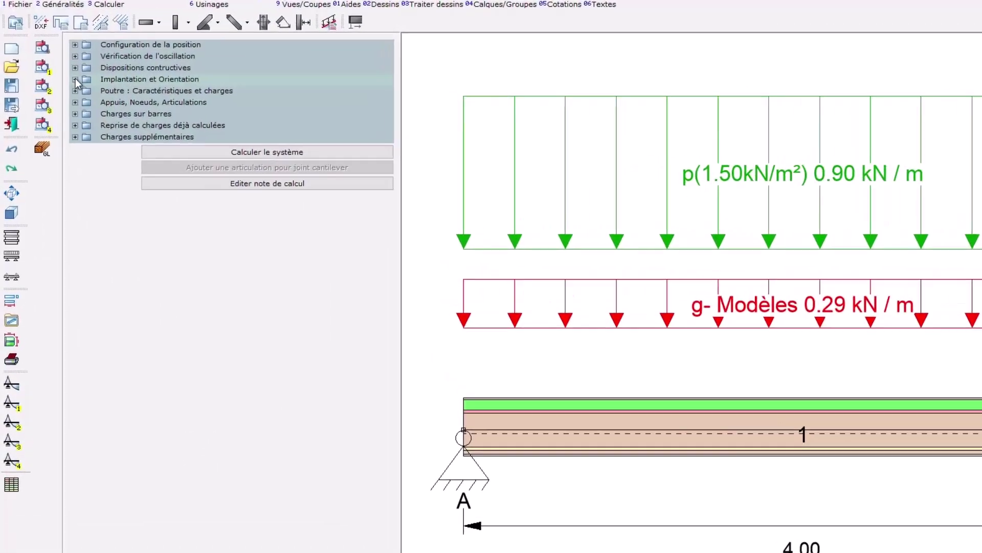
left_click(75, 79)
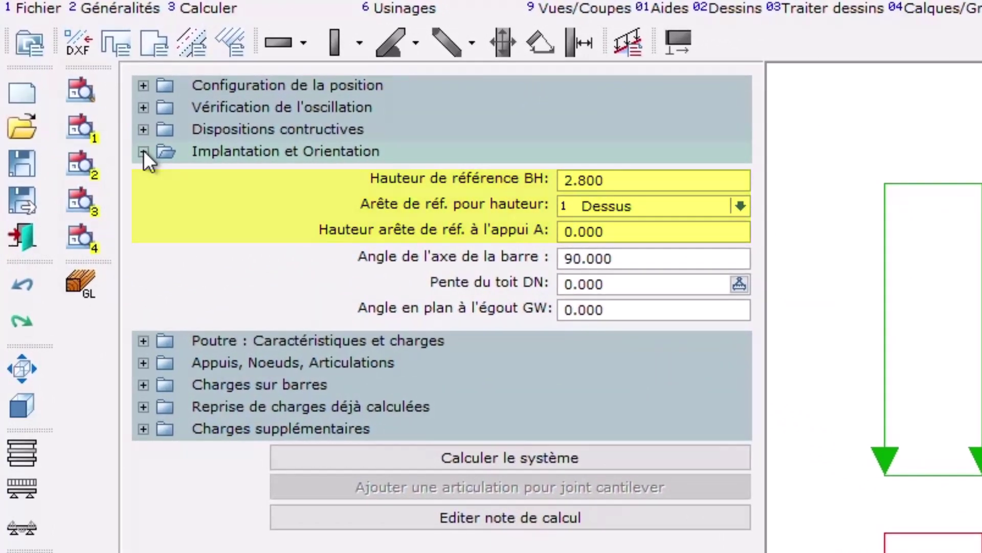
left_click(634, 259)
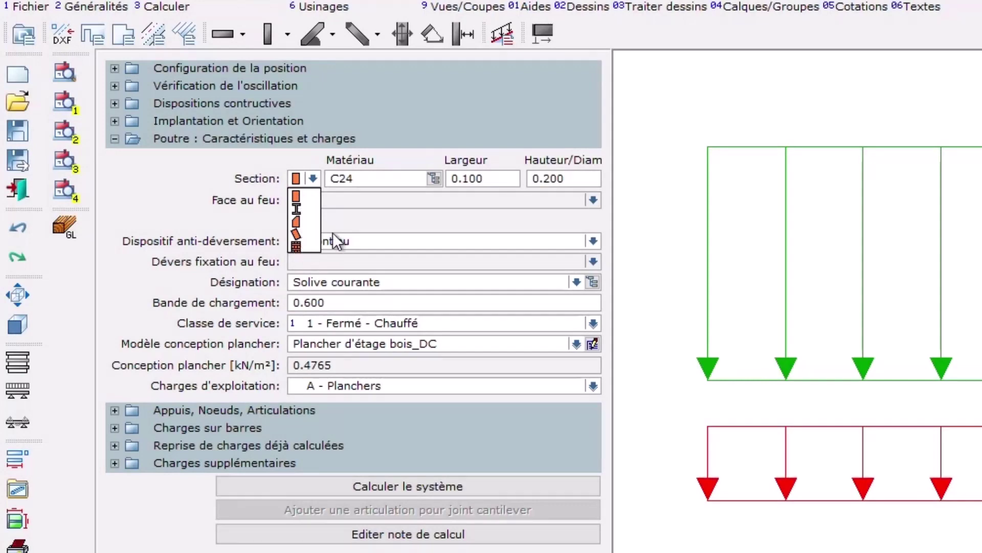
Give the C24 beam the tilted rectangular section type and set its Dispositif anti-déversement to Continu
left_click(372, 204)
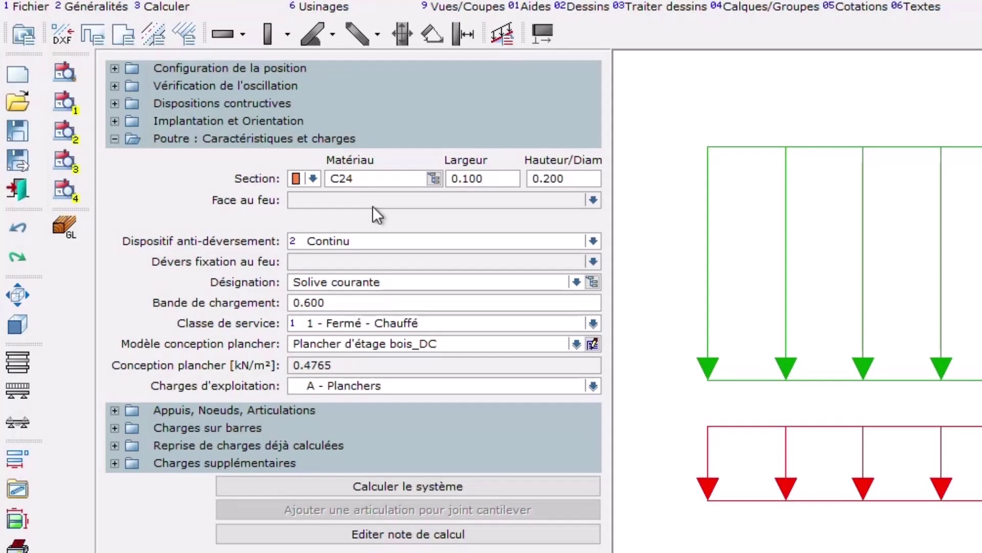
left_click(593, 239)
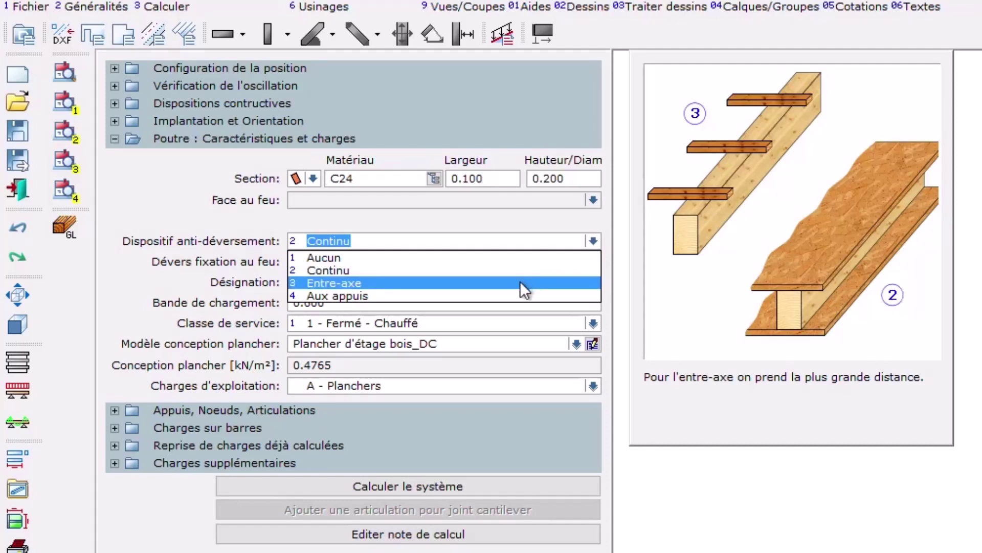
left_click(547, 270)
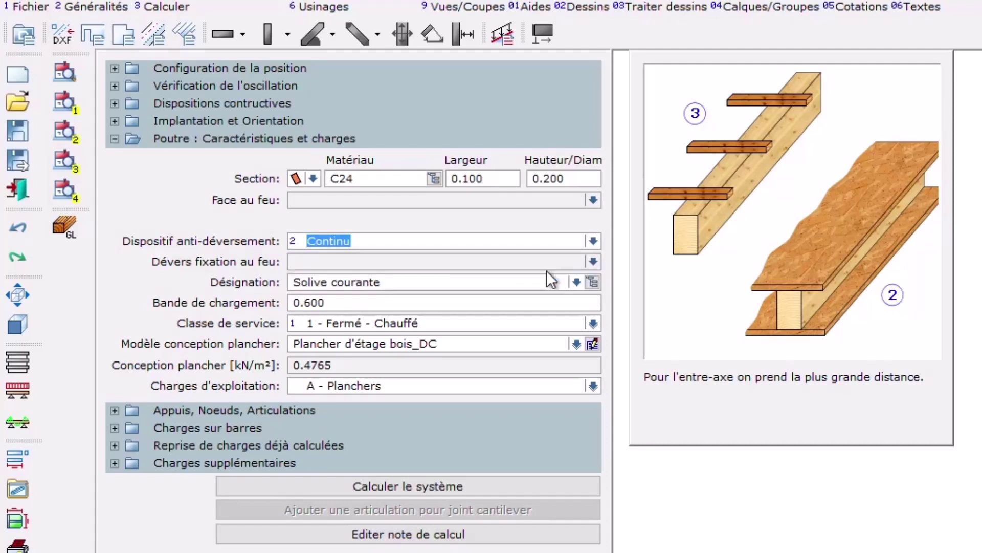
Set the beam's service class to 1 - Fermé - Chauffé and its floor model to Plancher d'étage bois_DC
left_click(418, 286)
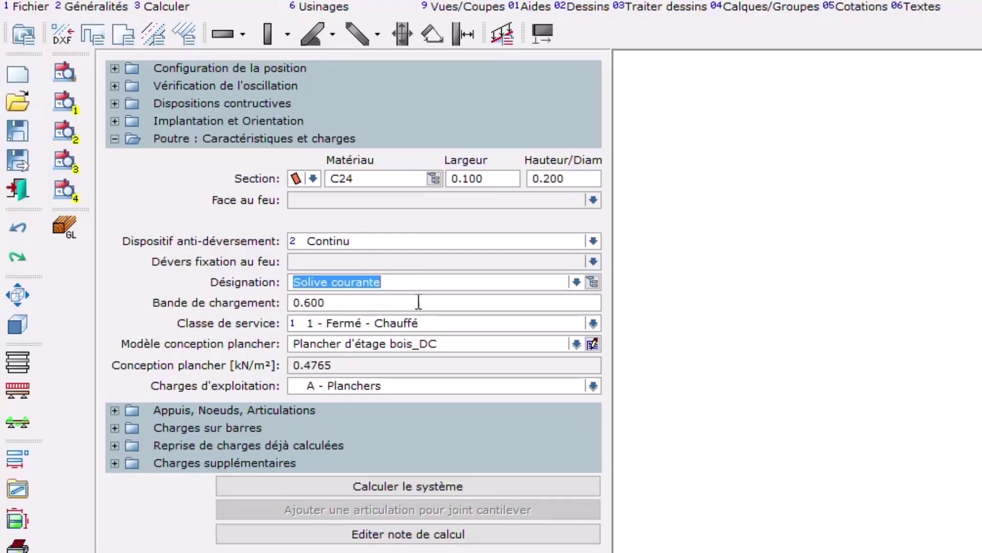
left_click(421, 302)
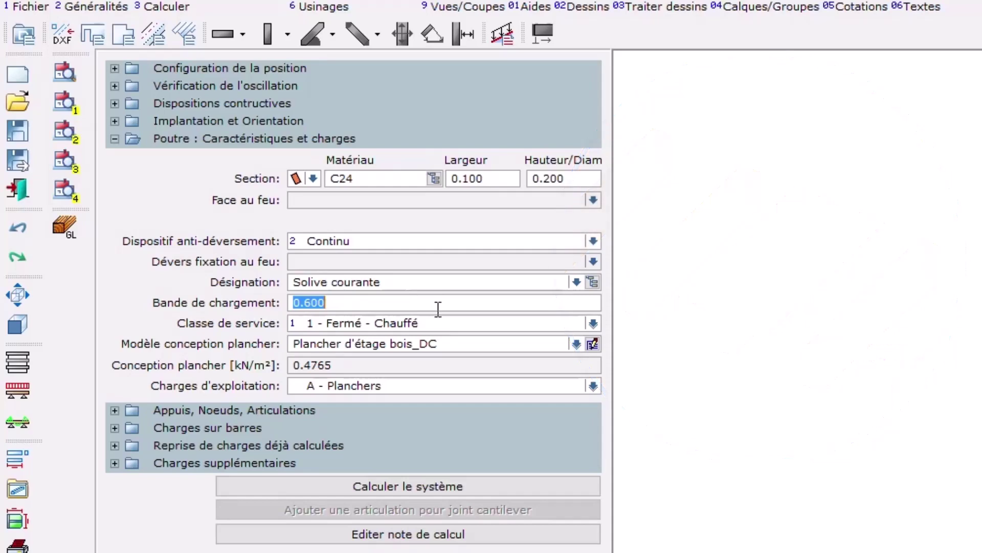
left_click(464, 319)
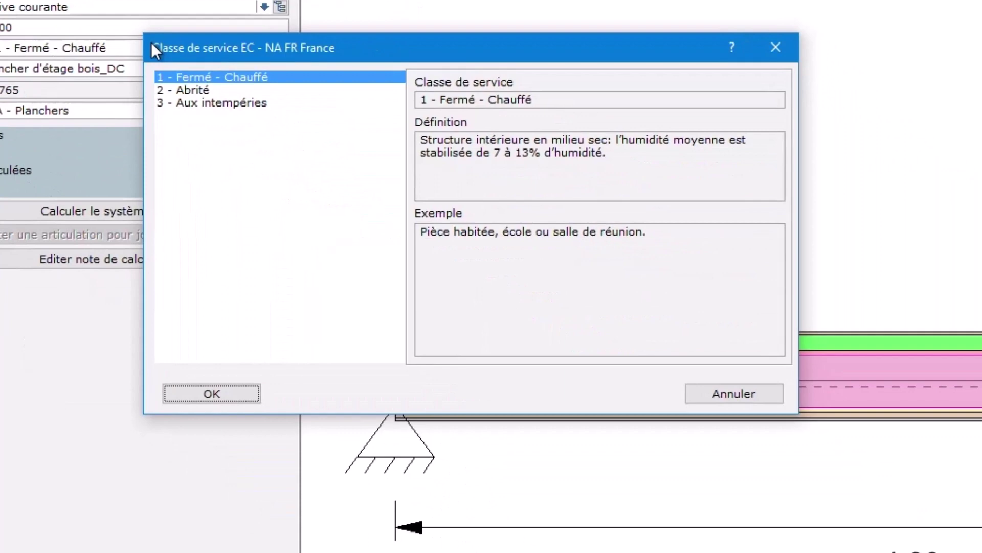
left_click(214, 394)
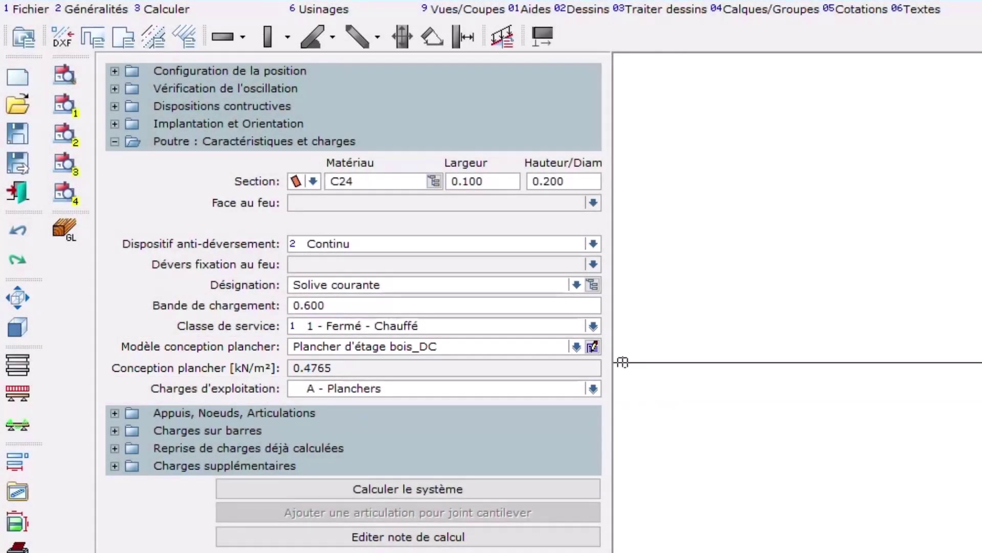
left_click(573, 347)
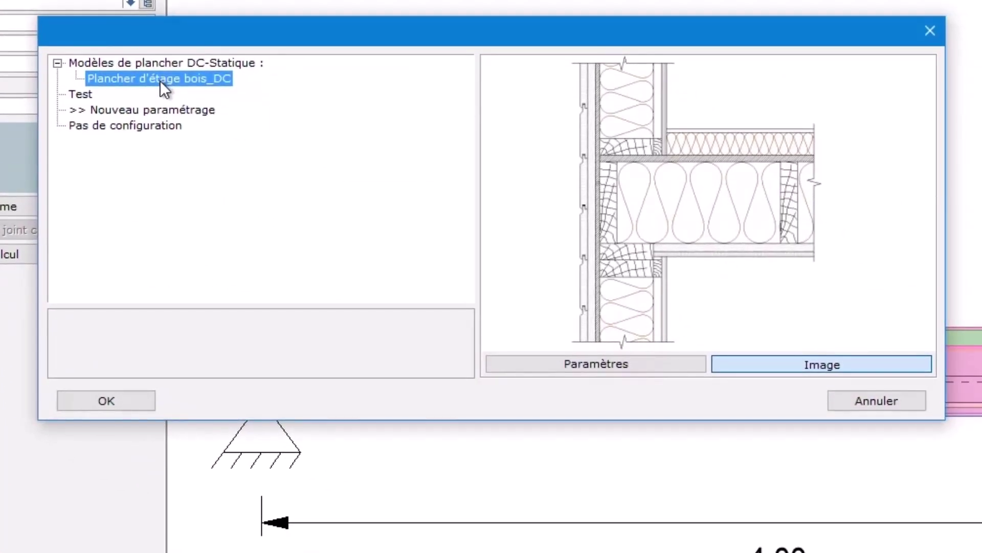
left_click(107, 402)
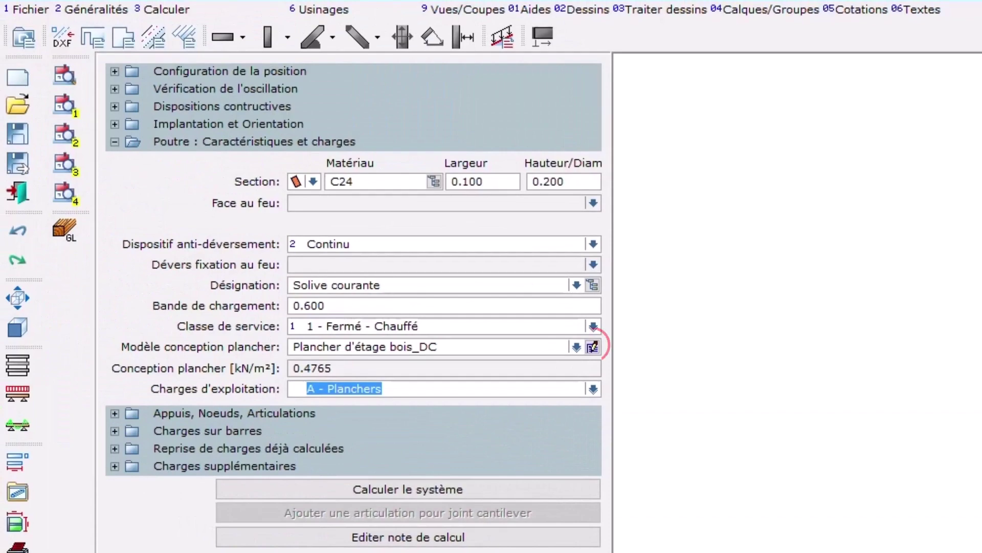
Open the Plancher d'étage bois_DC model and examine the thicknesses of its insulation and parquet layers
left_click(593, 346)
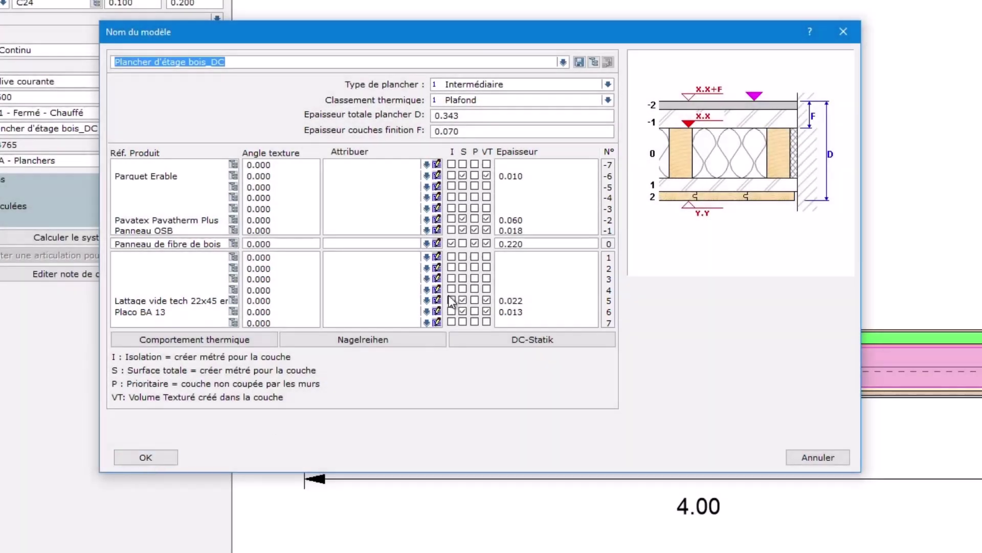
left_click(537, 240)
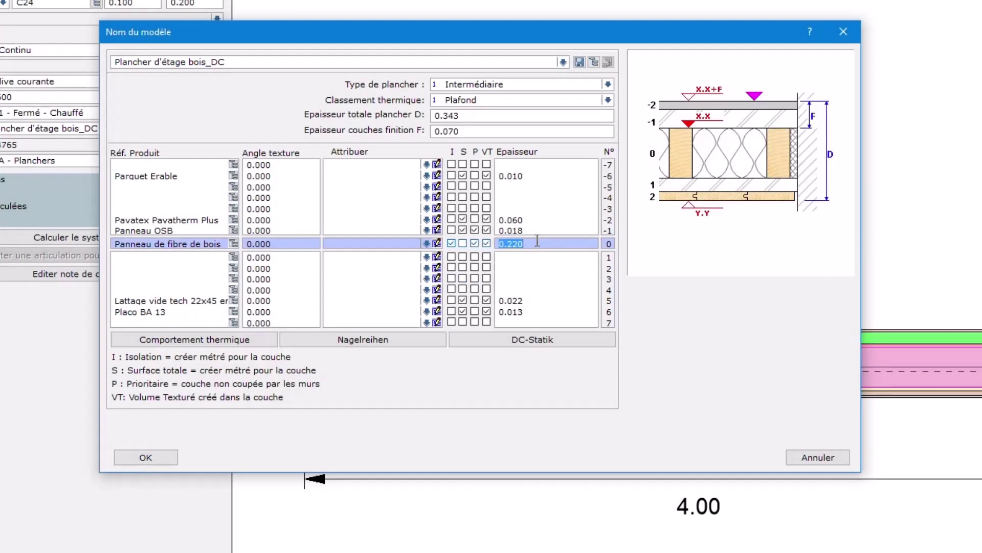
left_click(533, 176)
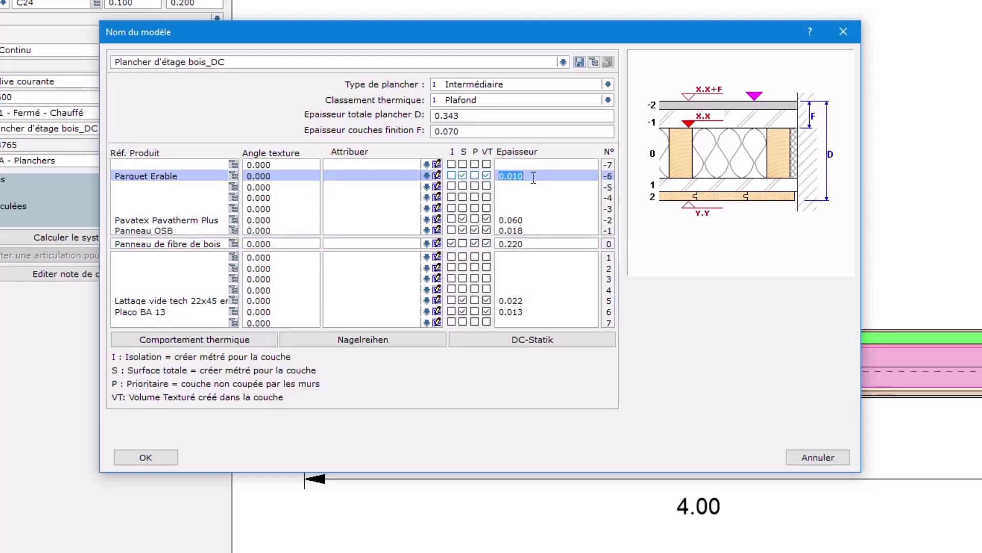
Browse the product catalogue for the parquet layer, filtered to products with self-weight values, and close it and the floor model
left_click(233, 175)
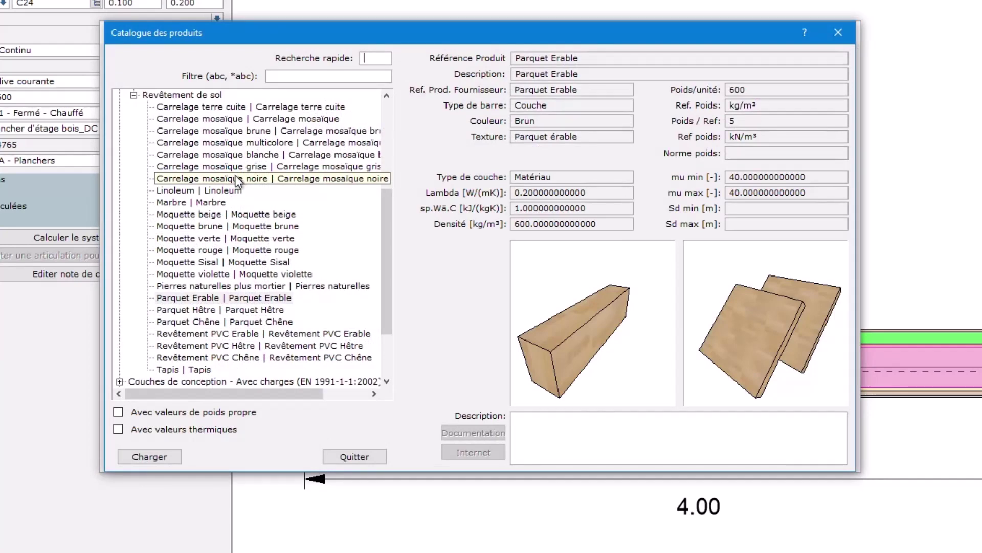
left_click_drag(385, 213, 396, 294)
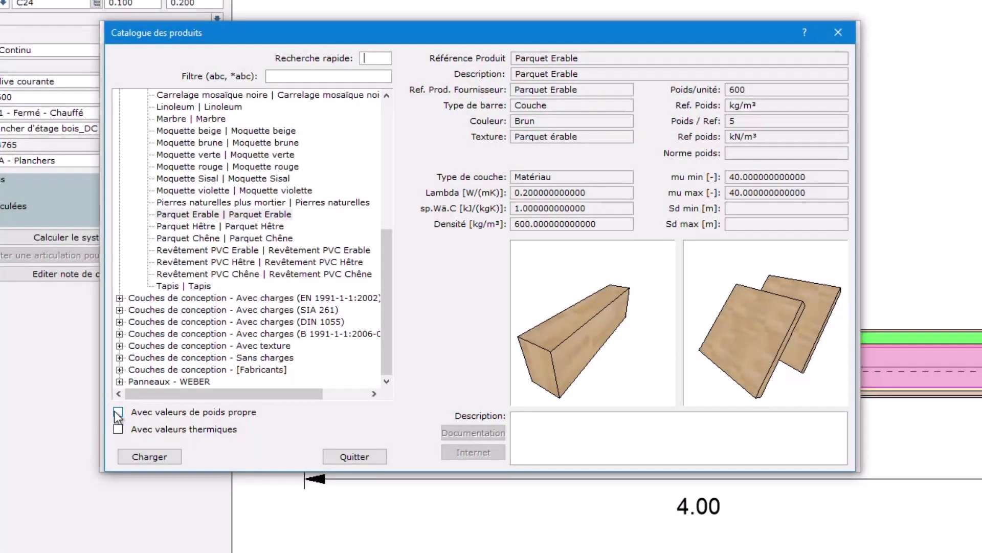
left_click(119, 412)
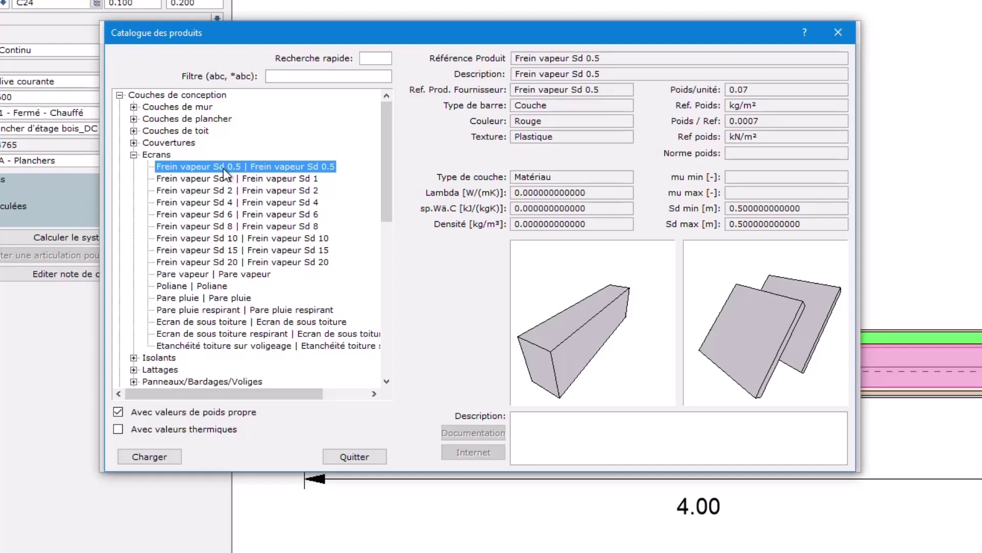
left_click(351, 459)
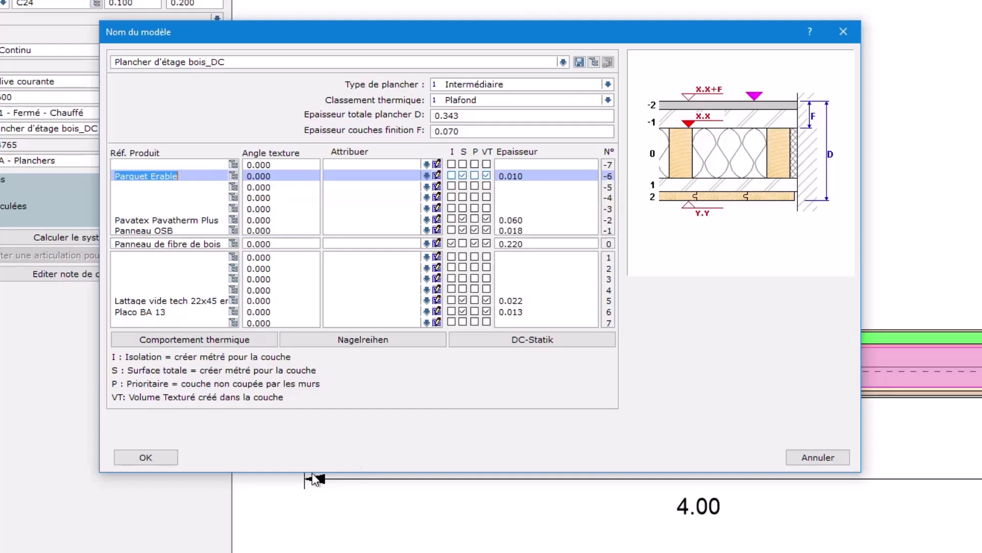
left_click(168, 460)
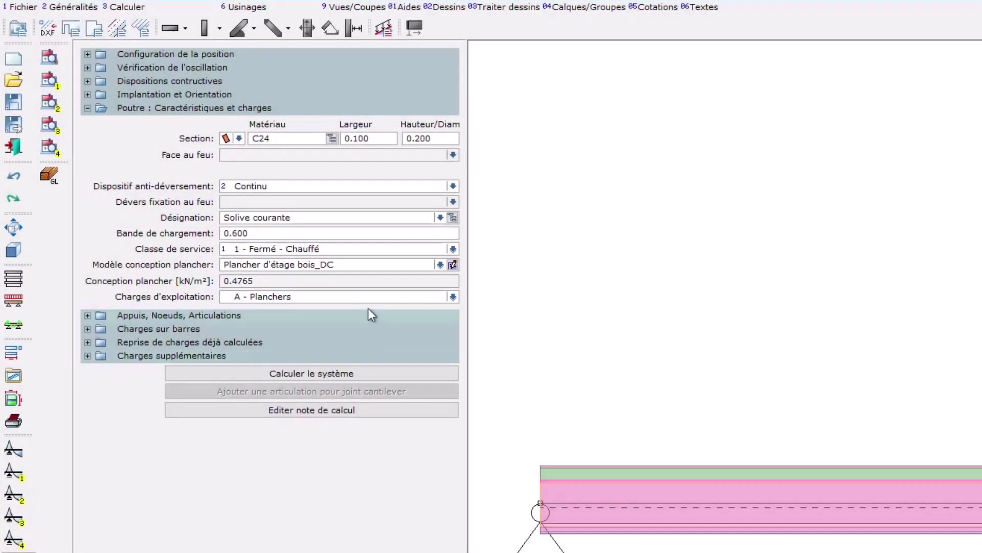
Try the Pas de configuration option as floor model and open the choices for Charges d'exploitation
left_click(452, 264)
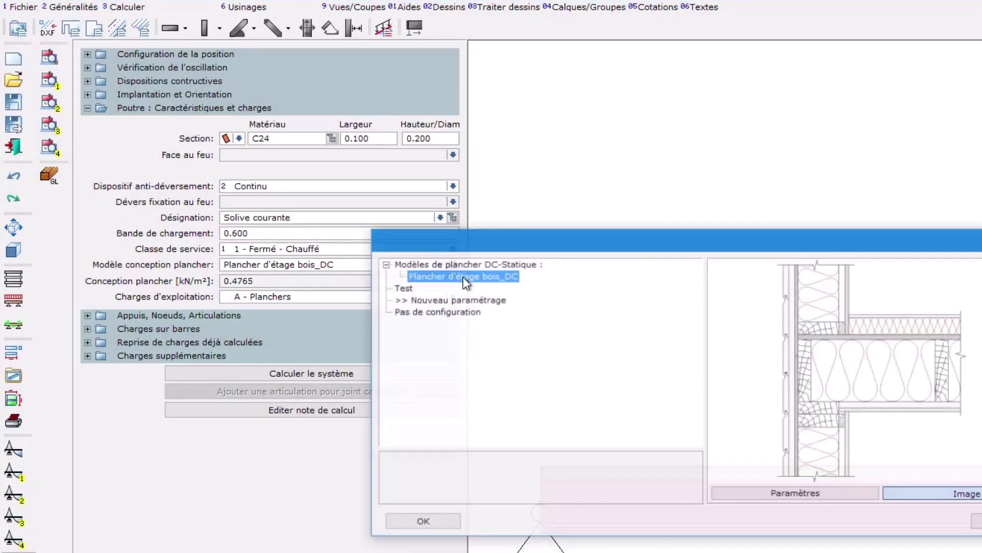
left_click(452, 313)
left_click(446, 514)
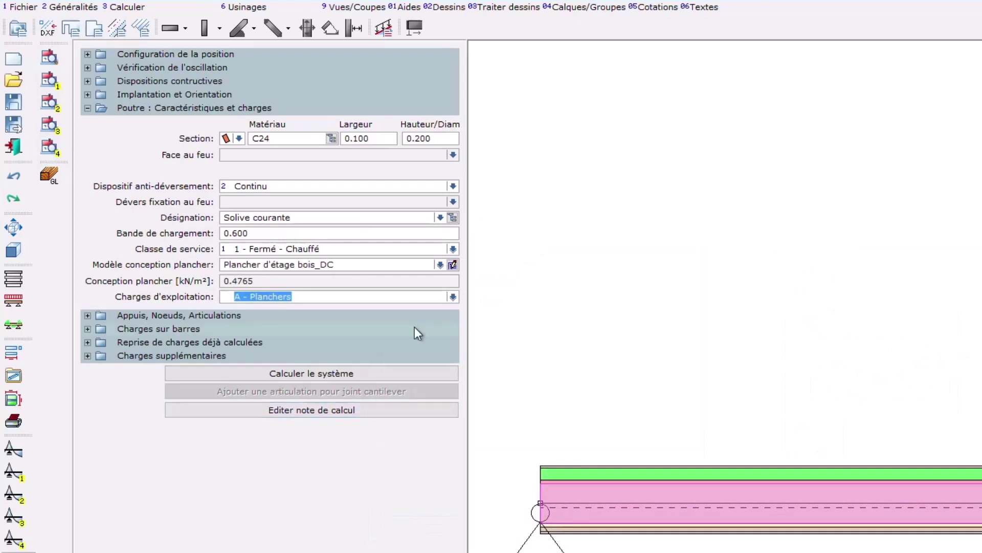
left_click(452, 296)
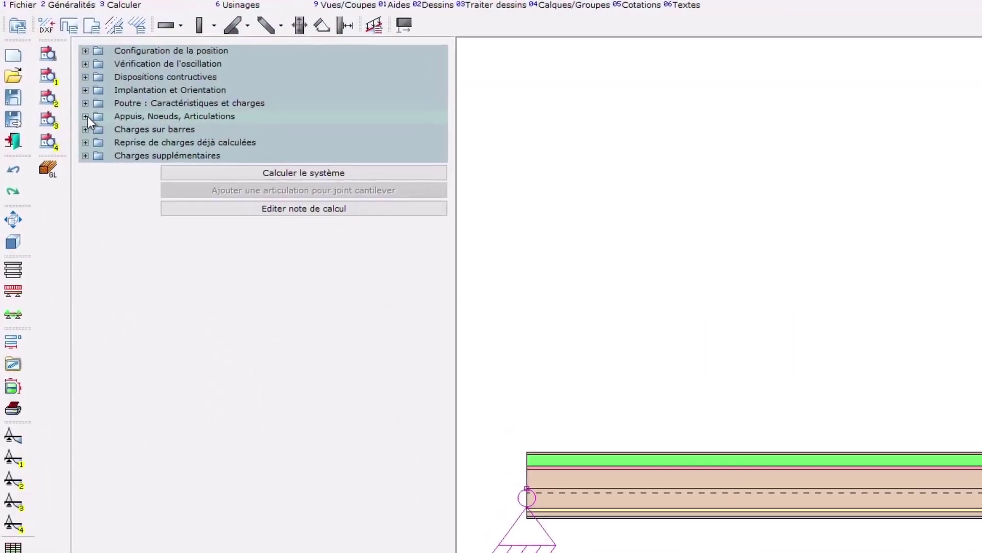
Examine the available support types for Appui A and Appui B in the beam's support settings
left_click(91, 126)
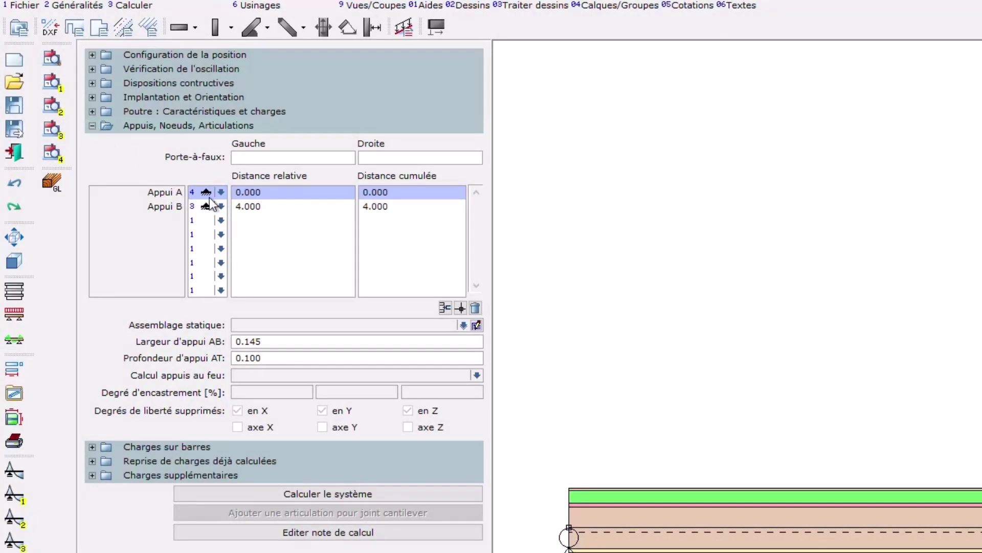
left_click(220, 195)
left_click(219, 195)
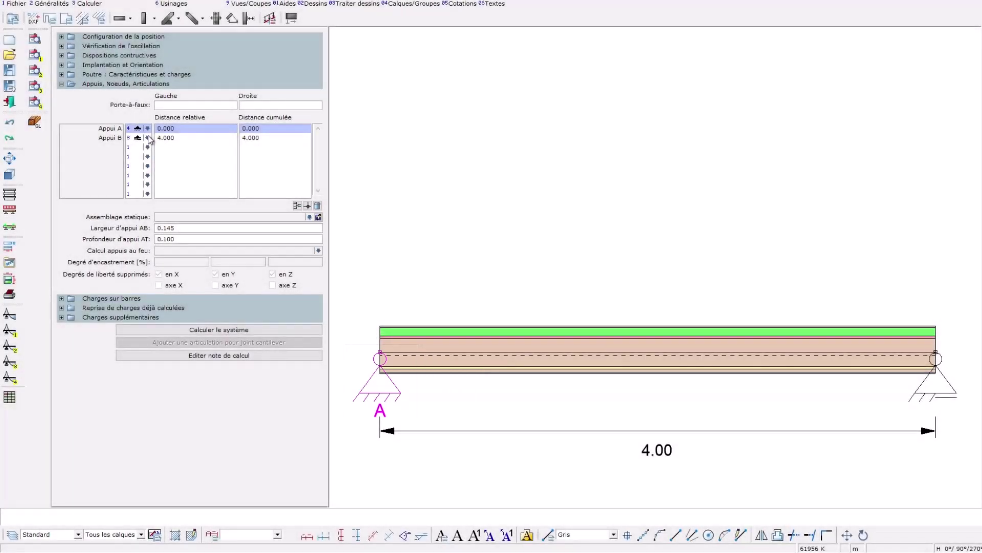
left_click(149, 139)
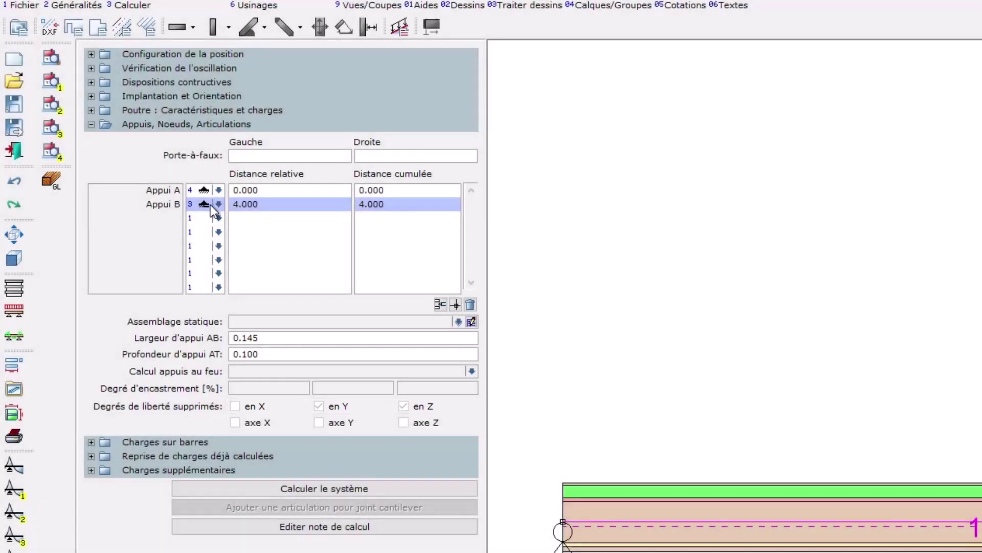
Set the cumulative distance of Appui B to 4.5 m
left_click(291, 190)
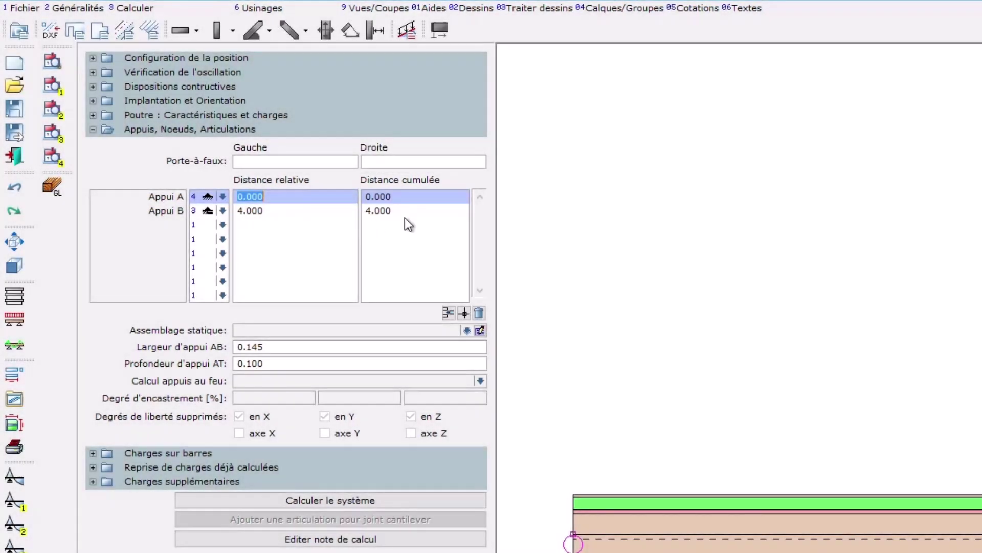
left_click(426, 208)
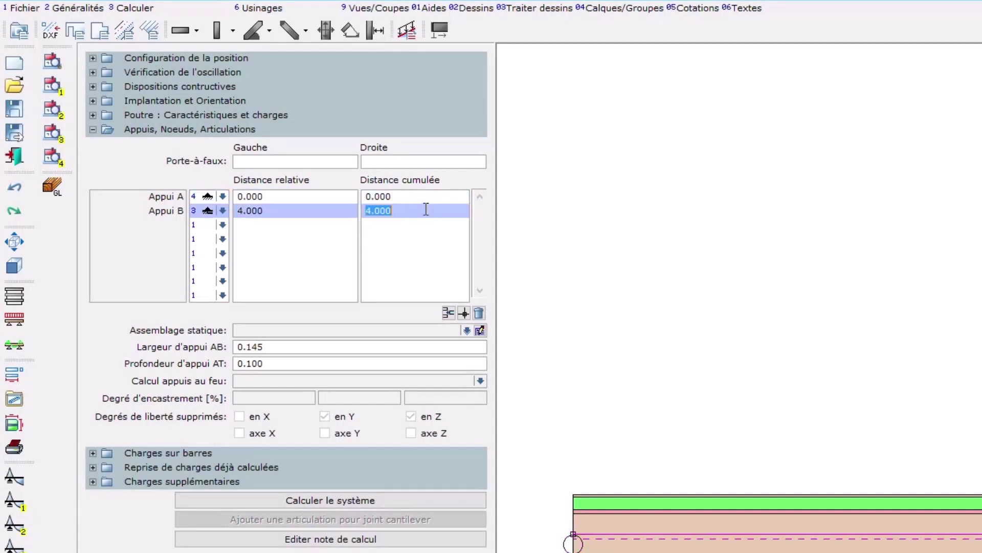
type("4.5")
key("Return")
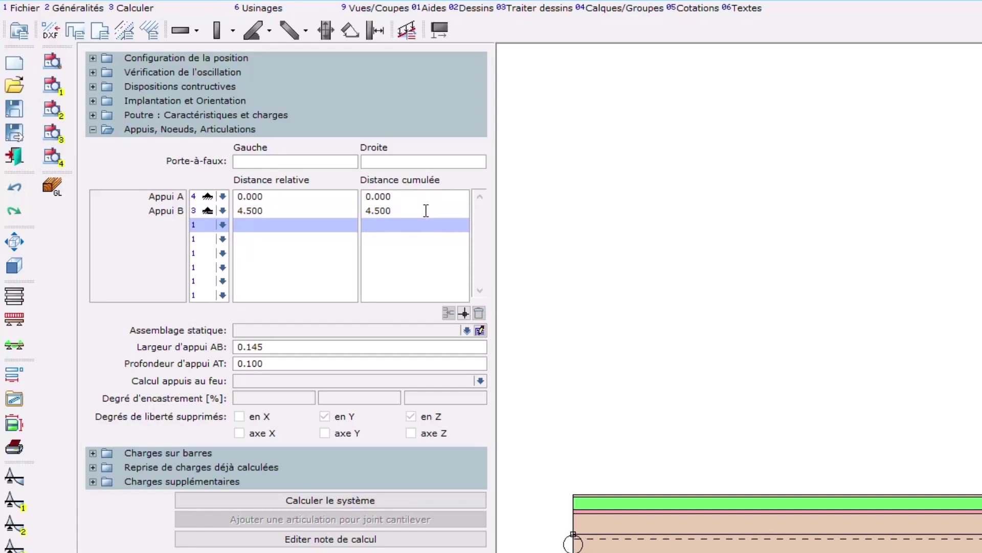
Check the bearing width AB and bearing depth AT of Appui A
mouse_move(426, 210)
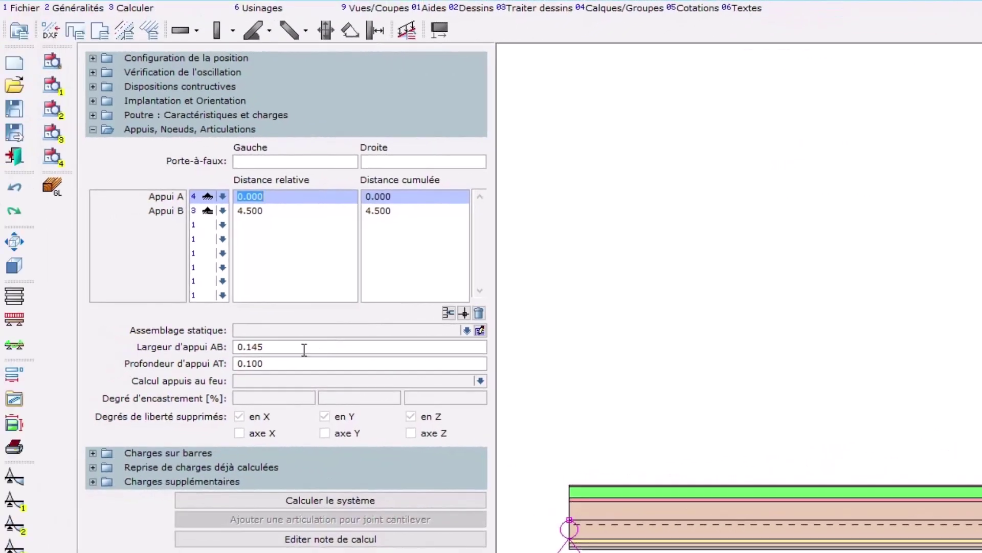
left_click(304, 348)
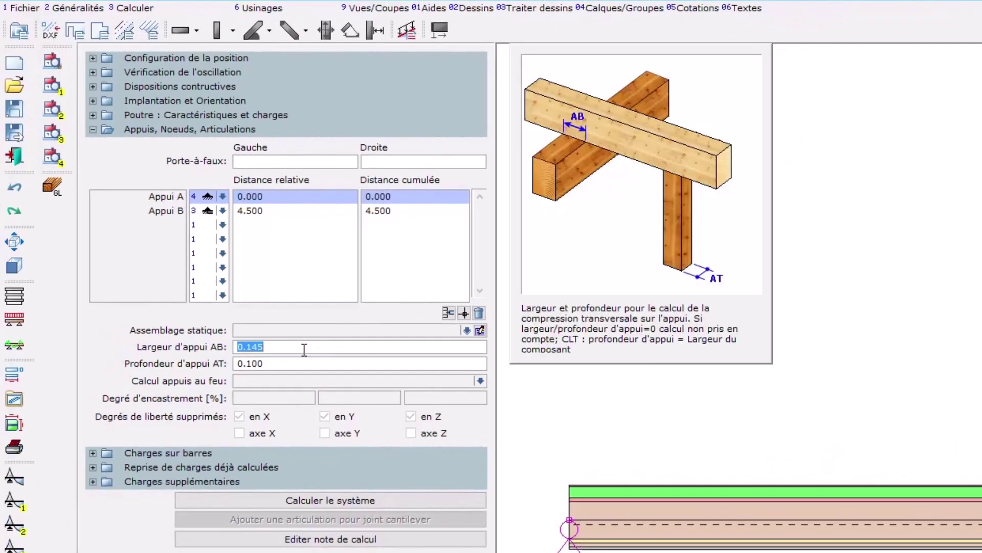
left_click(285, 361)
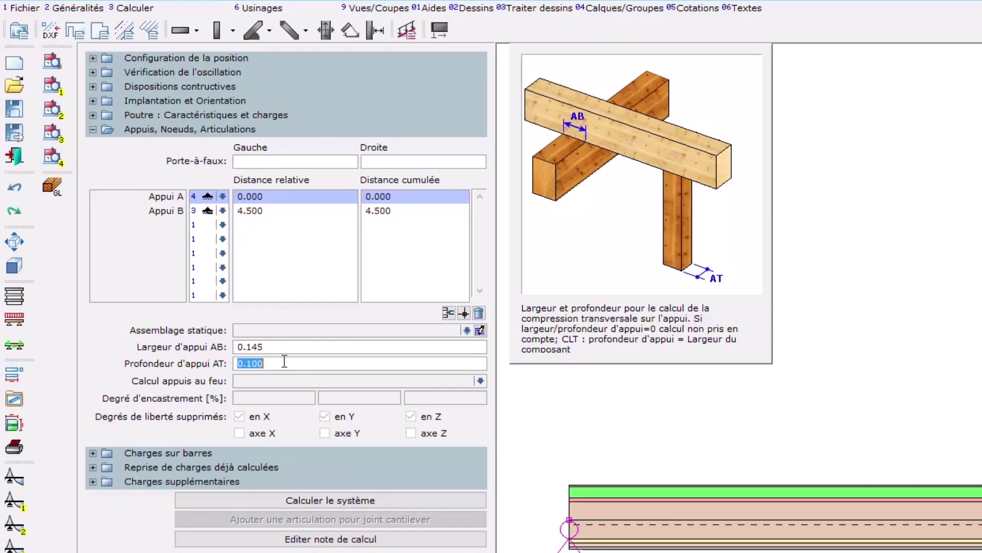